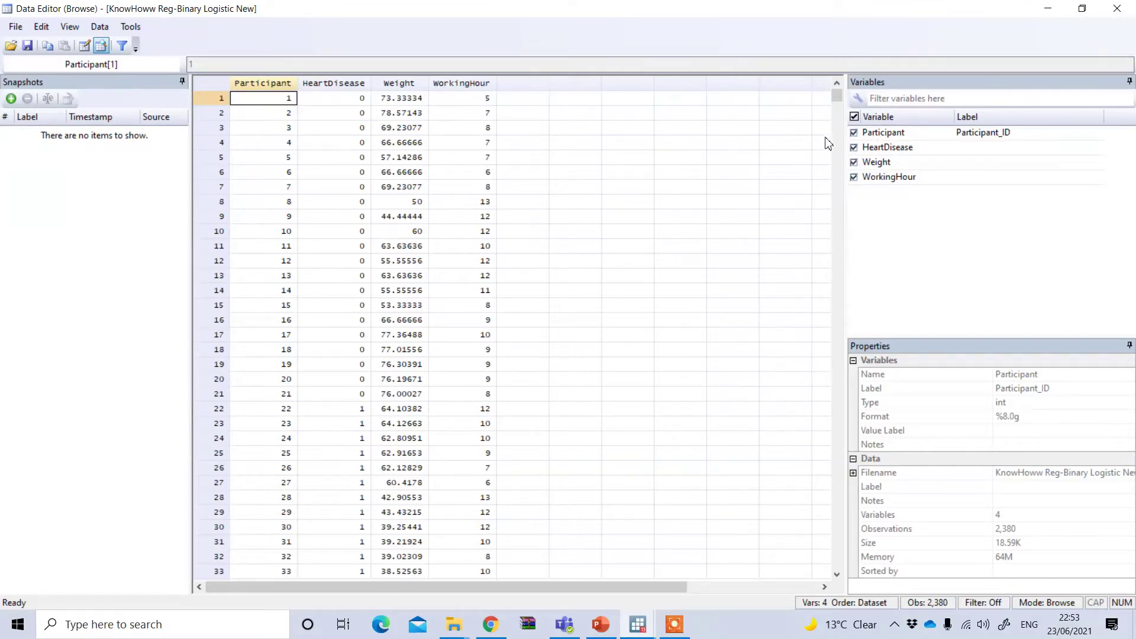
Close the data browser and show the Assumption #1 slide on a categorical dependent variable
left_click(1117, 8)
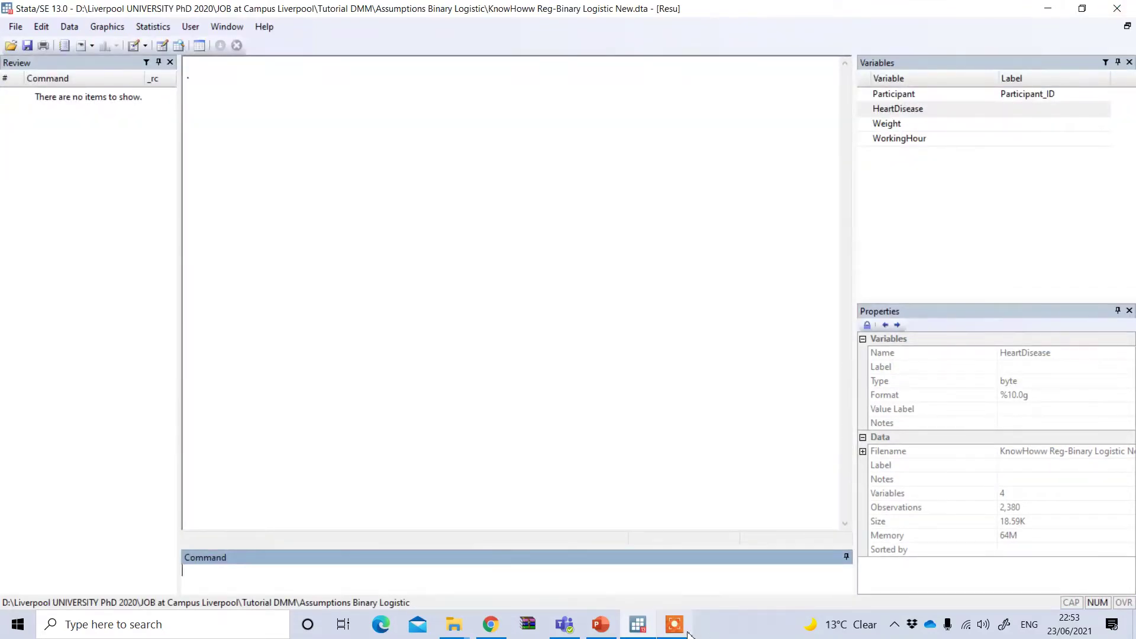
left_click(600, 631)
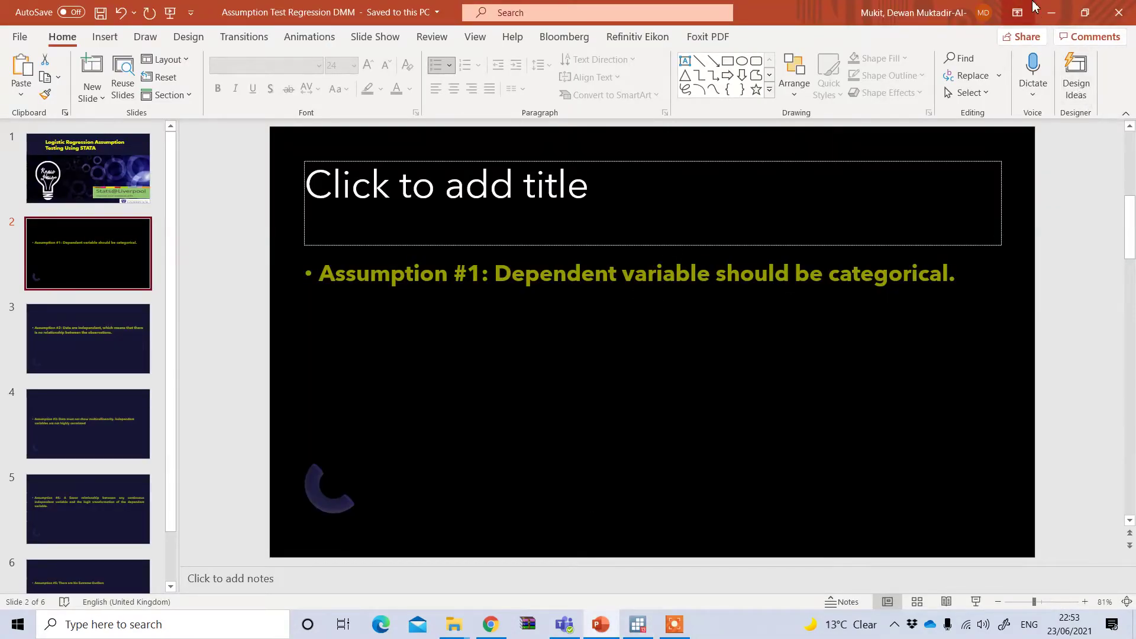
Minimize PowerPoint to bring the Stata window back to the front
left_click(1053, 12)
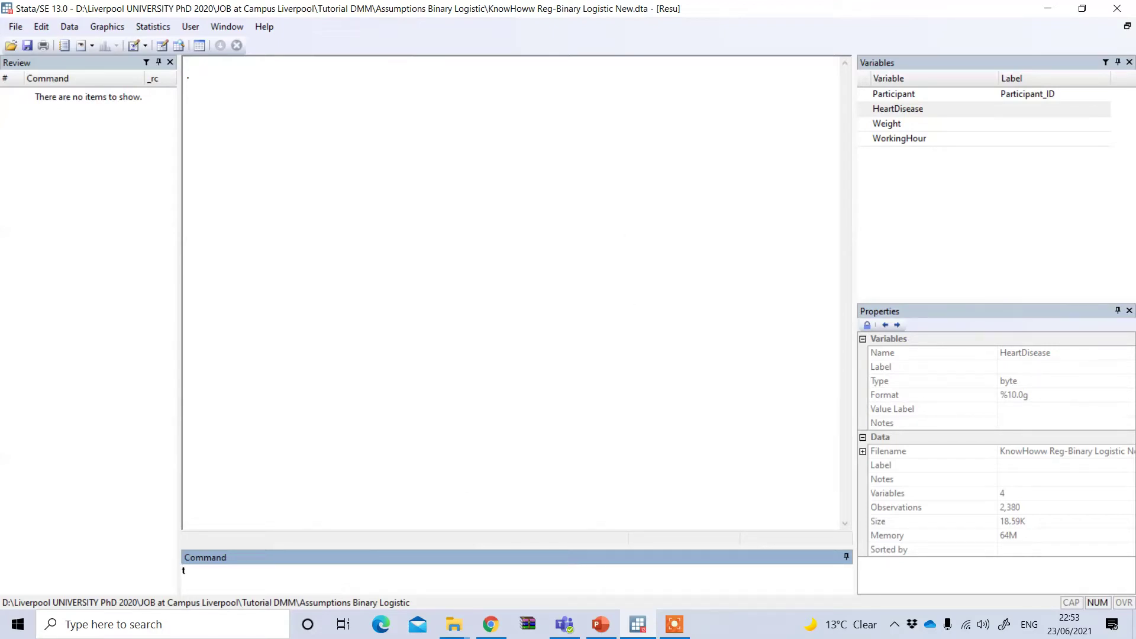
Run tab HeartDisease (1,952 zeros, 428 ones), then return to the Assumption #1 slide
type("ab")
left_click(865, 111)
left_click(866, 111)
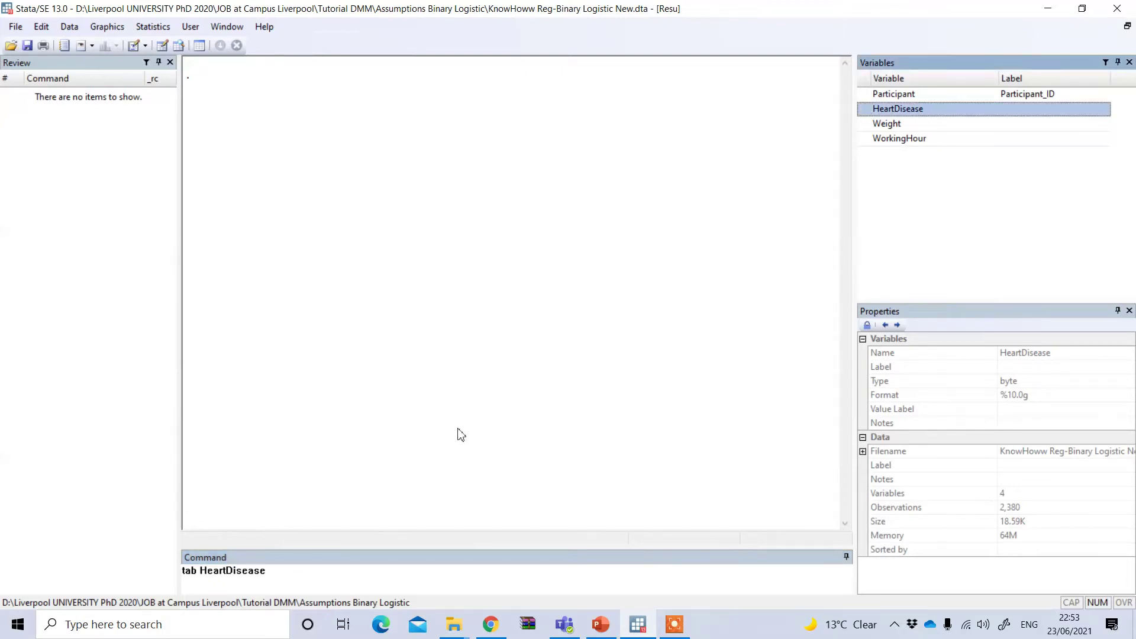
left_click(189, 586)
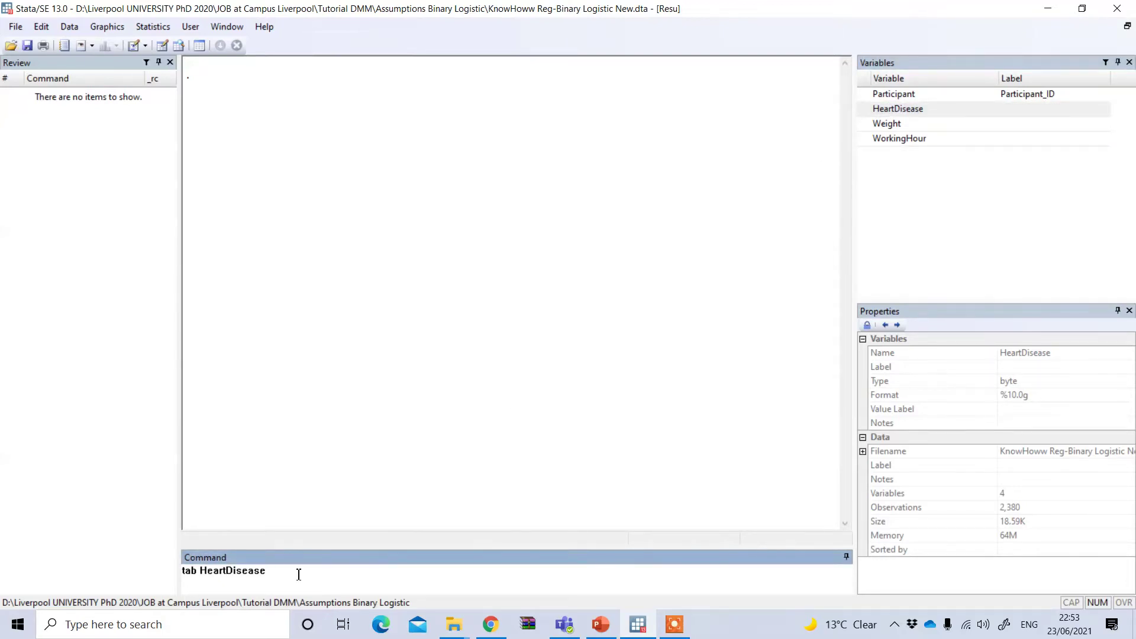
key("Return")
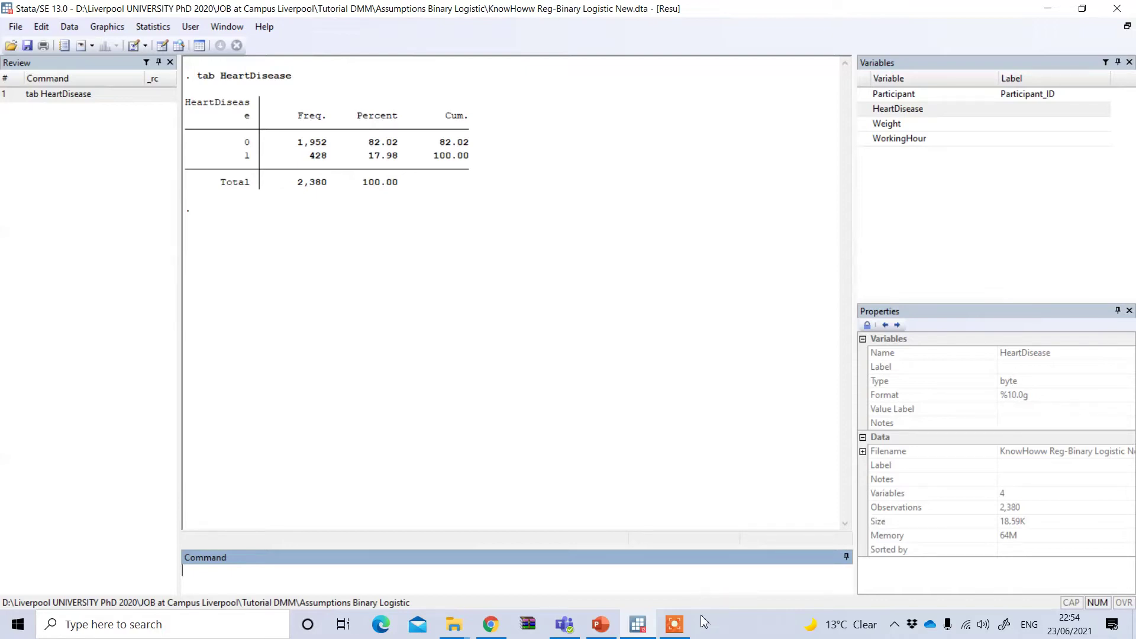
left_click(601, 626)
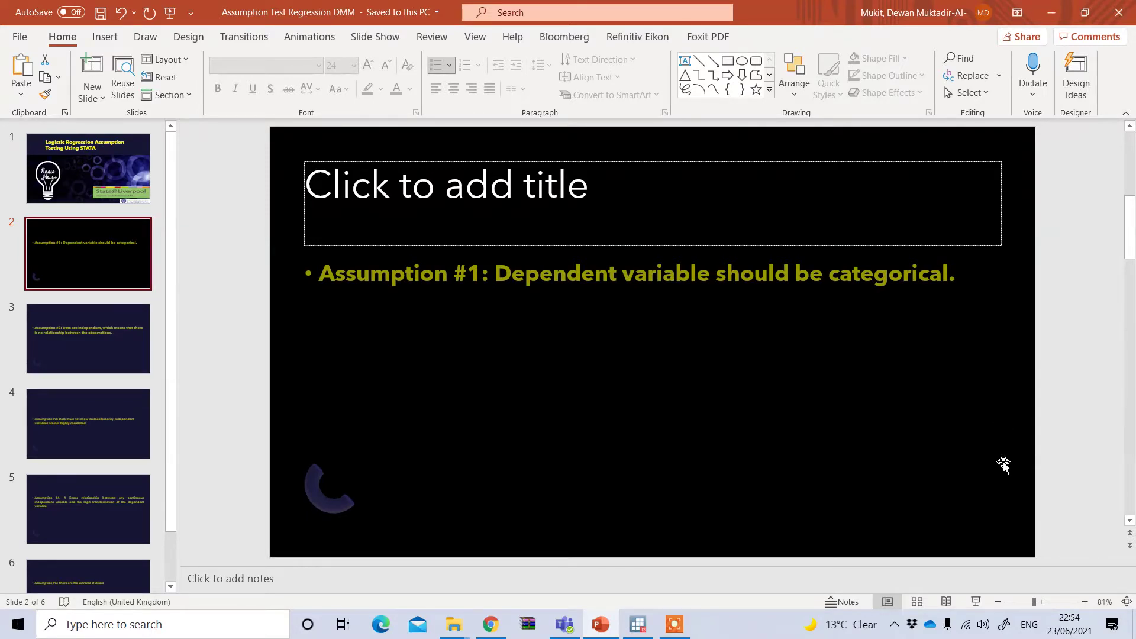
Display the Assumption #2 independent-observations slide, then go back to Stata
left_click(80, 346)
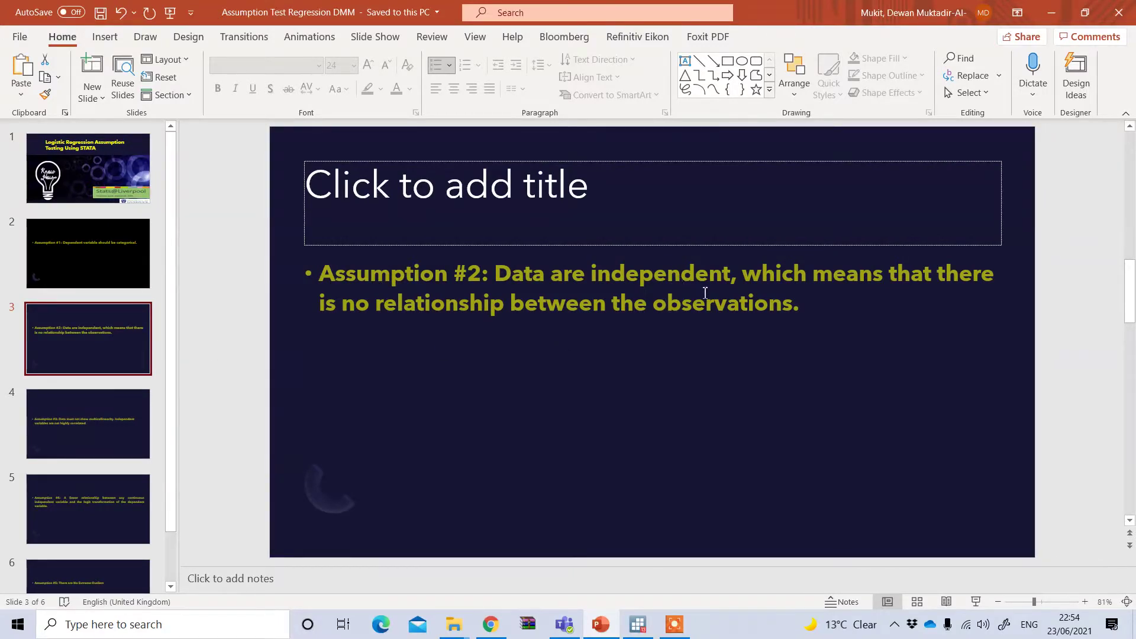
left_click(813, 316)
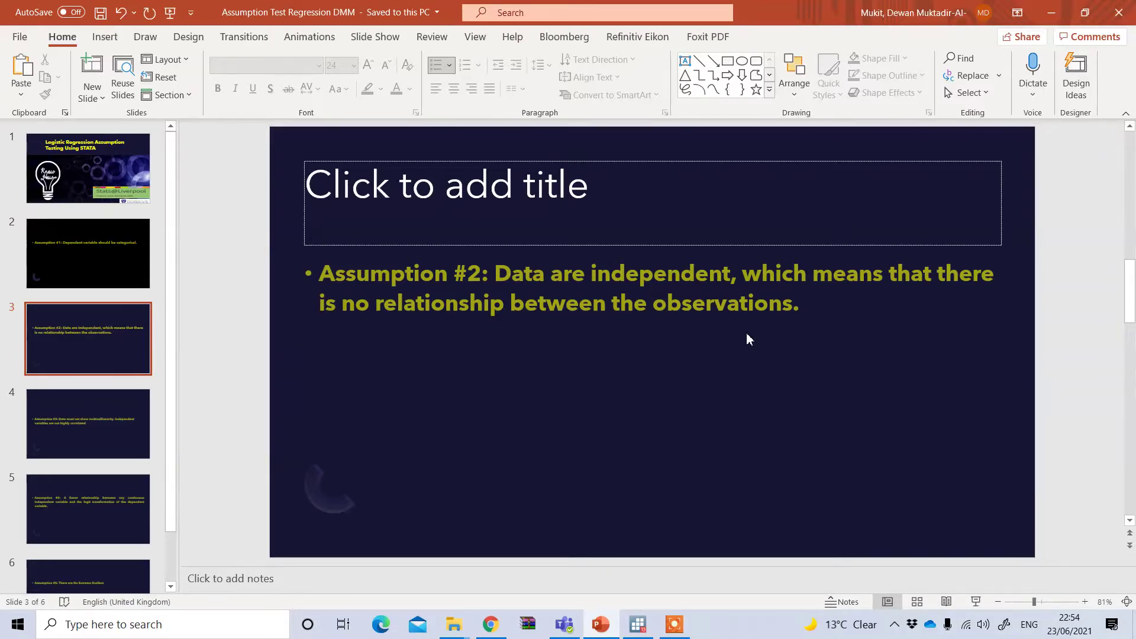
left_click(645, 629)
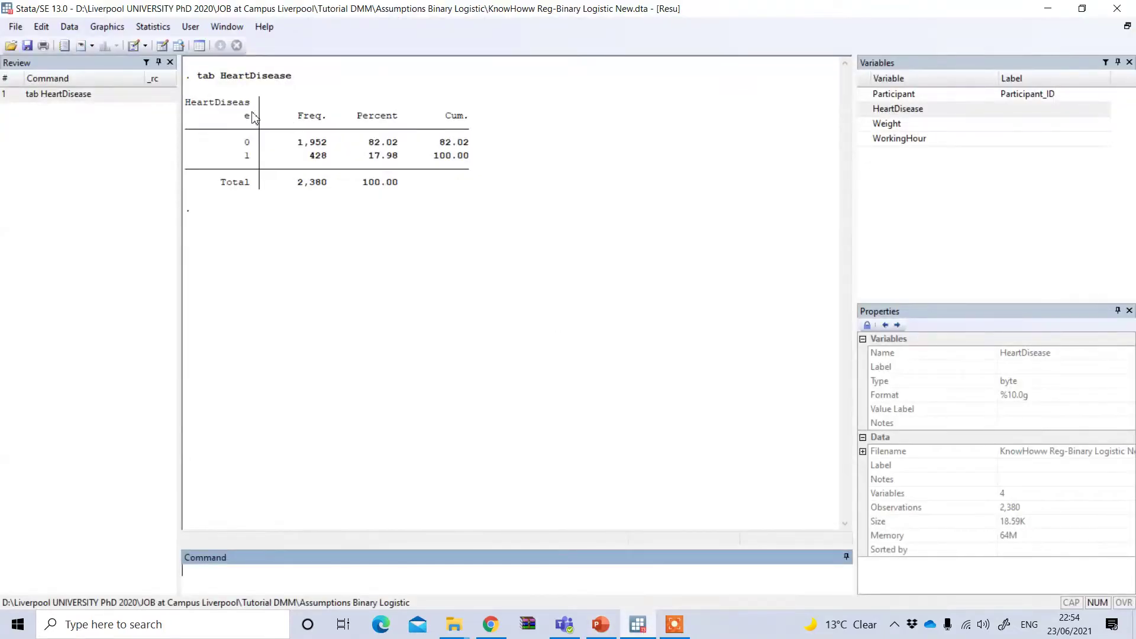
Browse the dataset through all 2,380 observations, then show the Assumption #3 multicollinearity slide
left_click(177, 48)
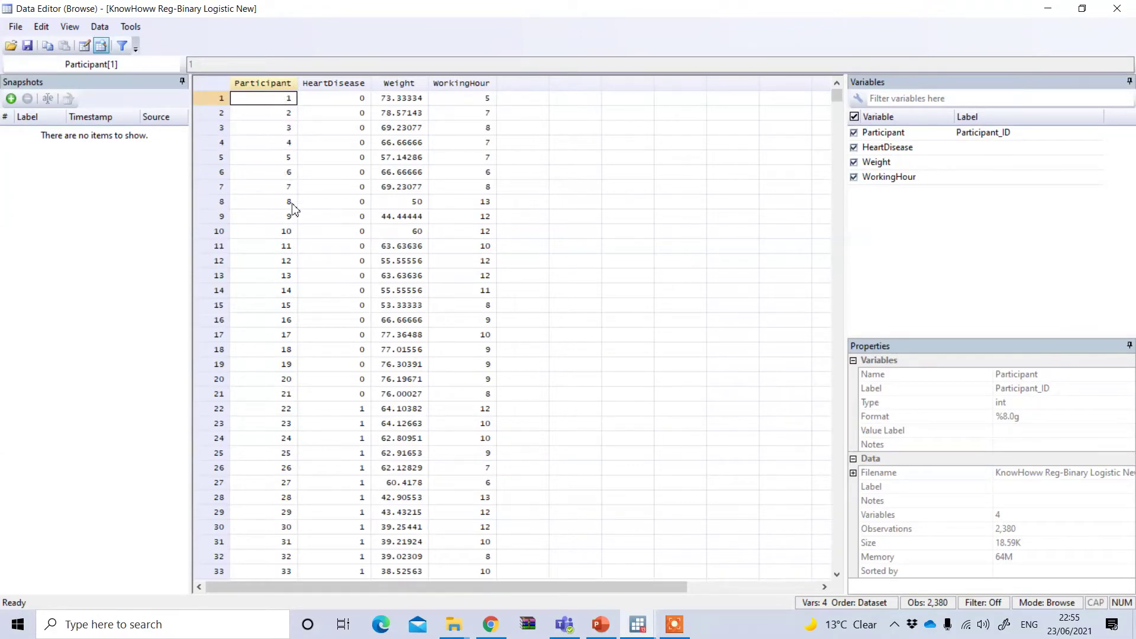
scroll(839, 121, "down", 5)
left_click_drag(840, 121, 808, 570)
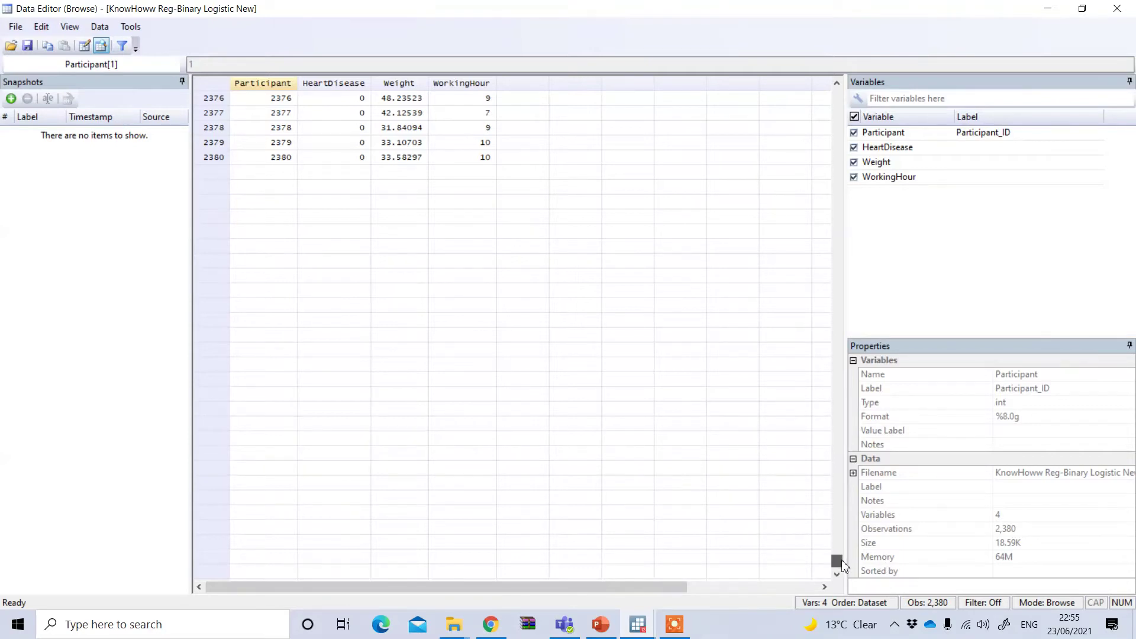
left_click_drag(843, 562, 755, 236)
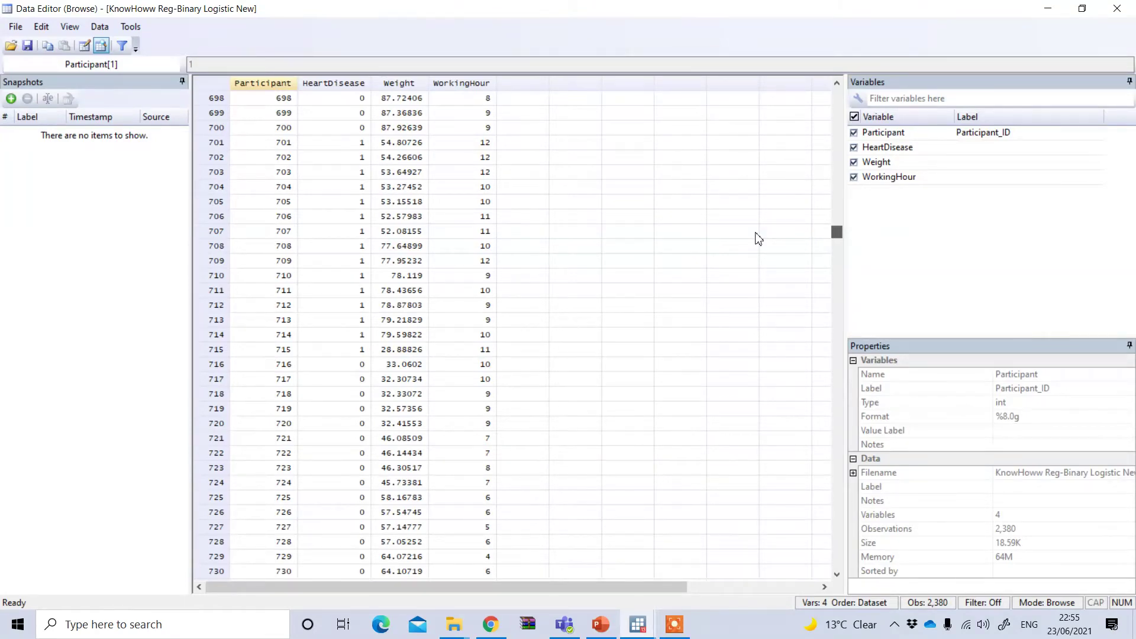
left_click_drag(758, 238, 734, 97)
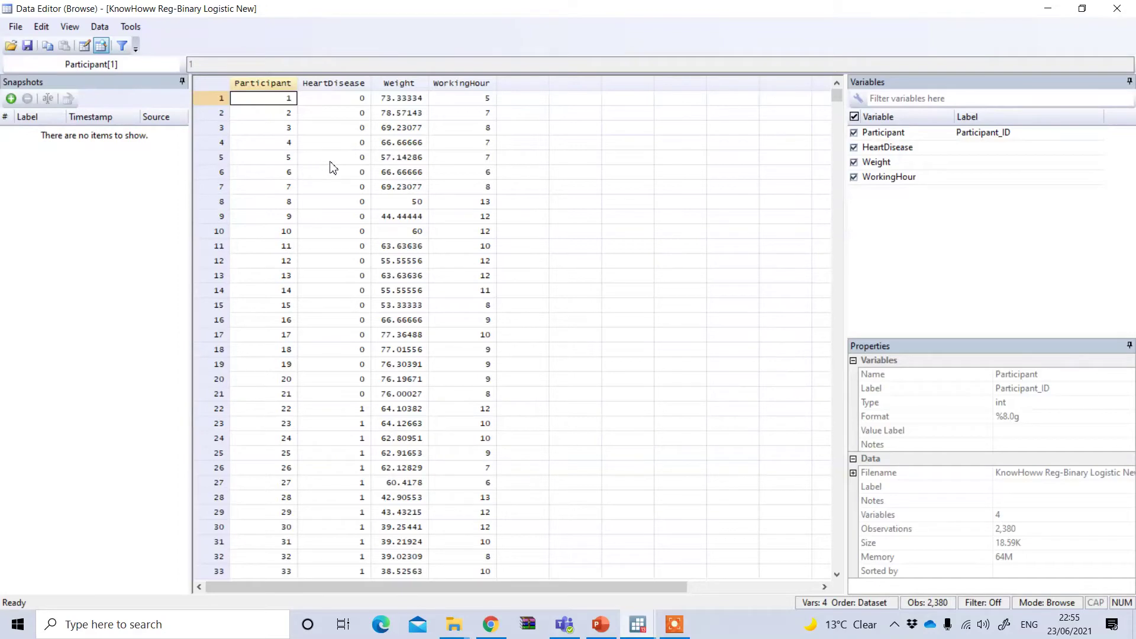
key("alt+Tab")
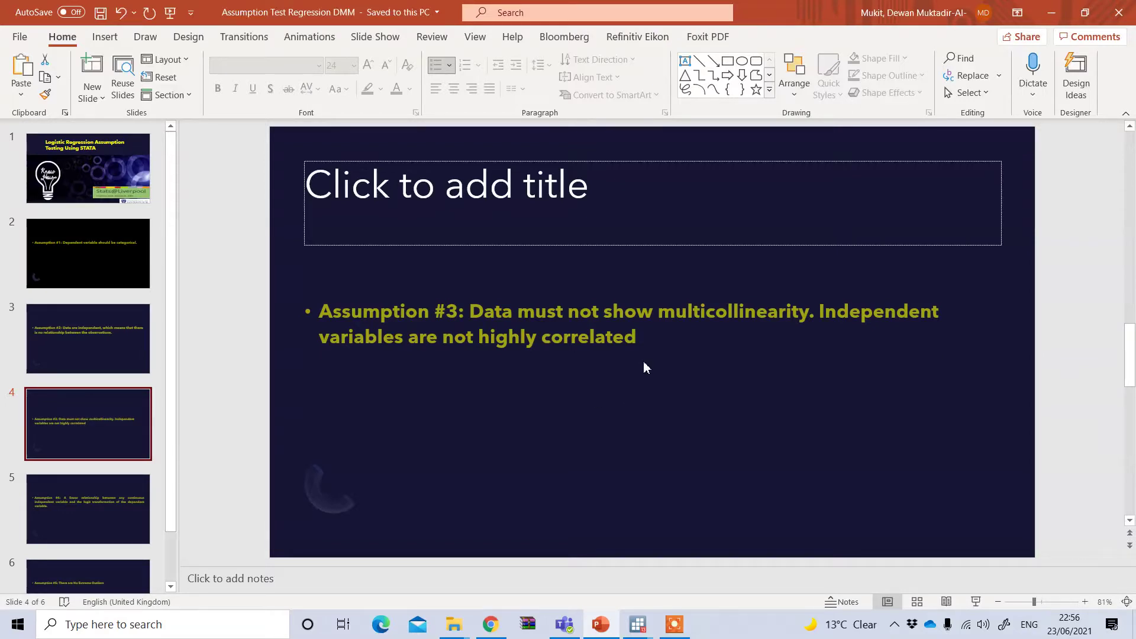
Bring the main Stata window showing the HeartDisease table back to the front
mouse_move(639, 621)
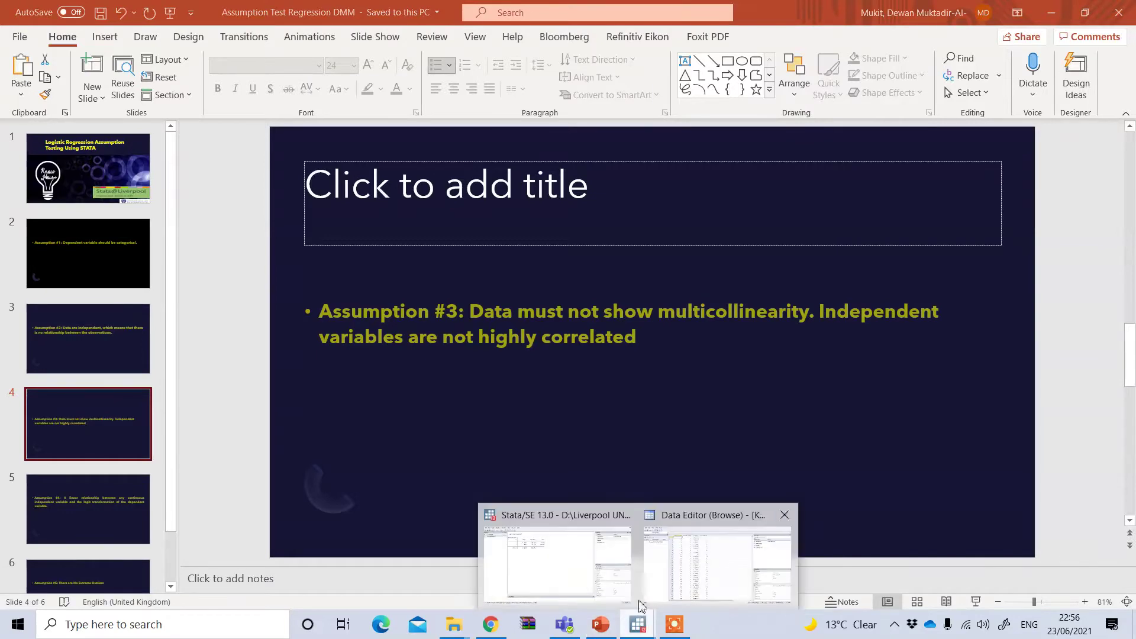
left_click(599, 576)
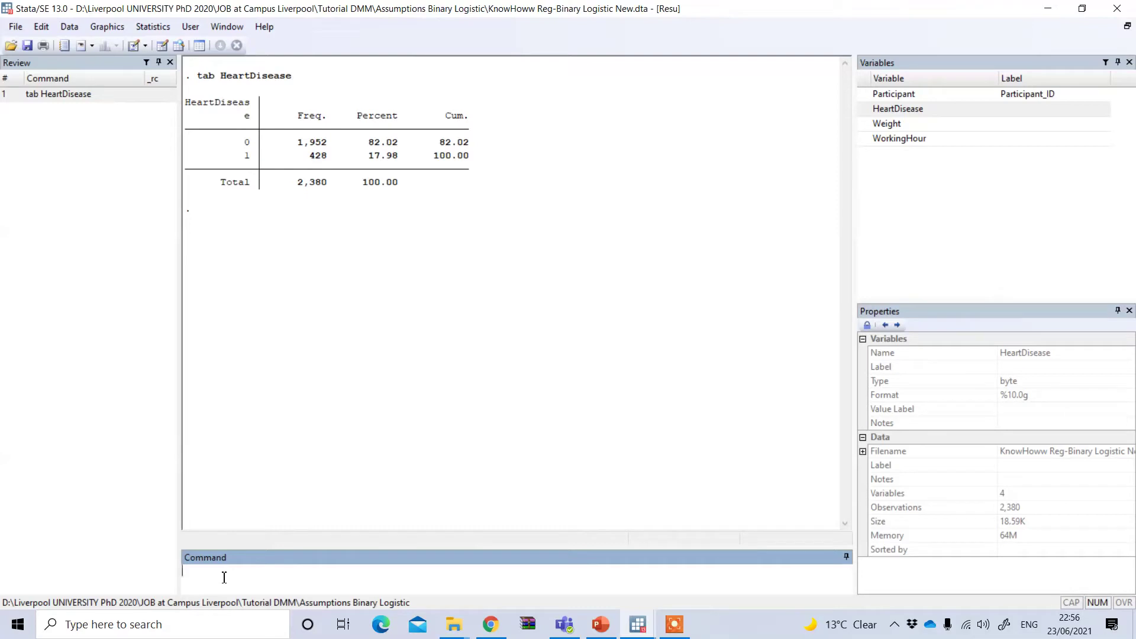
Run corr Weight WorkingHour, giving a correlation of 0.2688
type("corr")
mouse_move(865, 127)
left_click(864, 124)
left_click(865, 138)
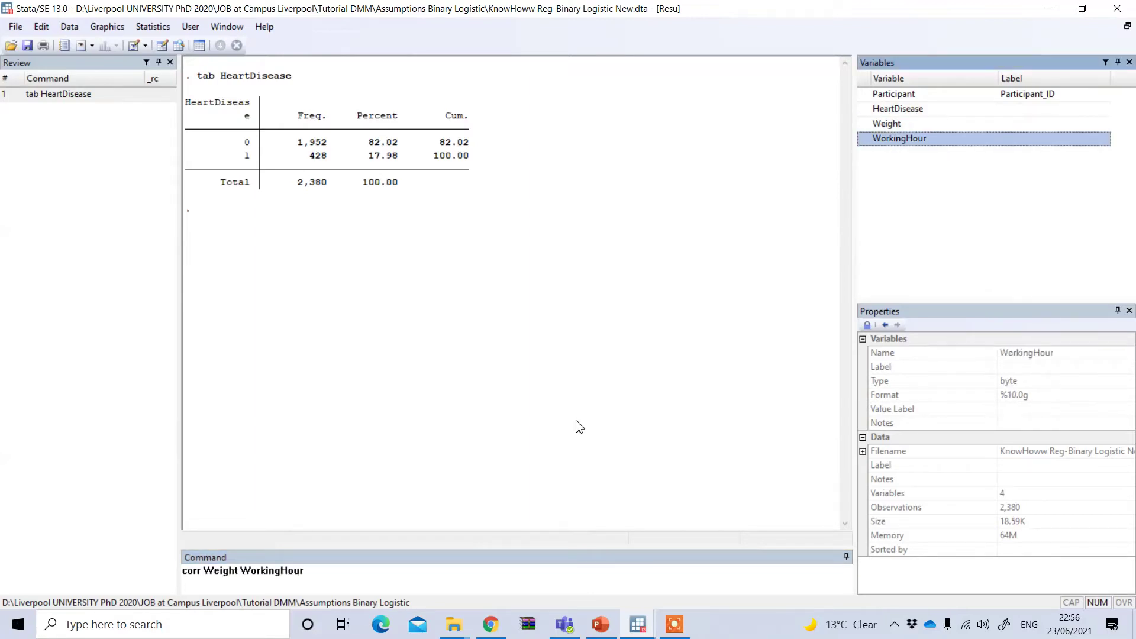
left_click(311, 571)
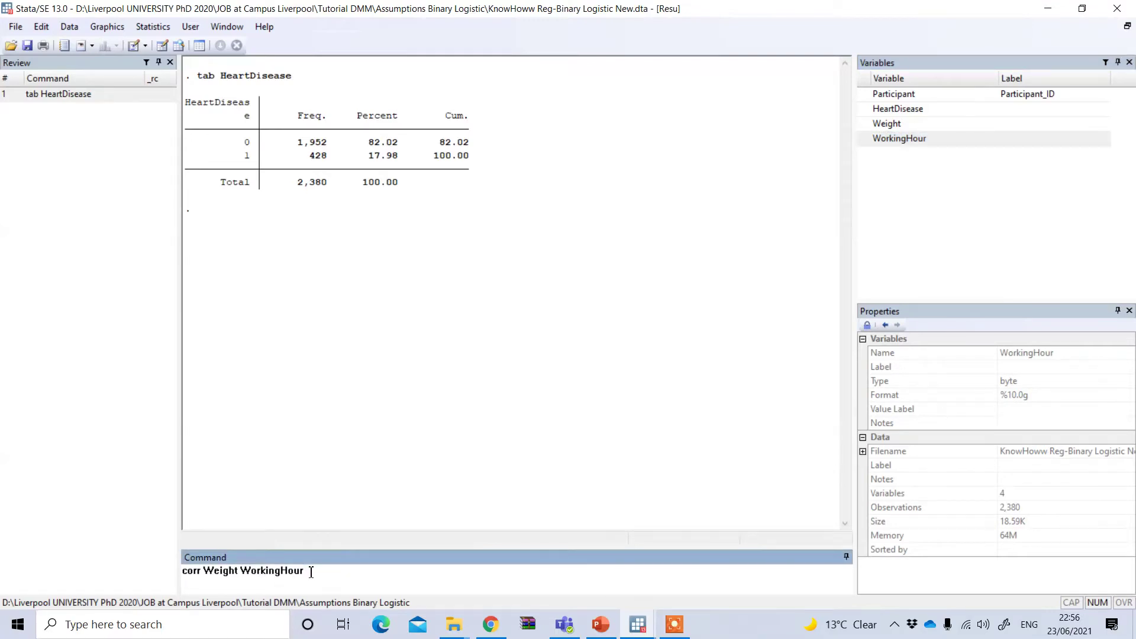
key("Return")
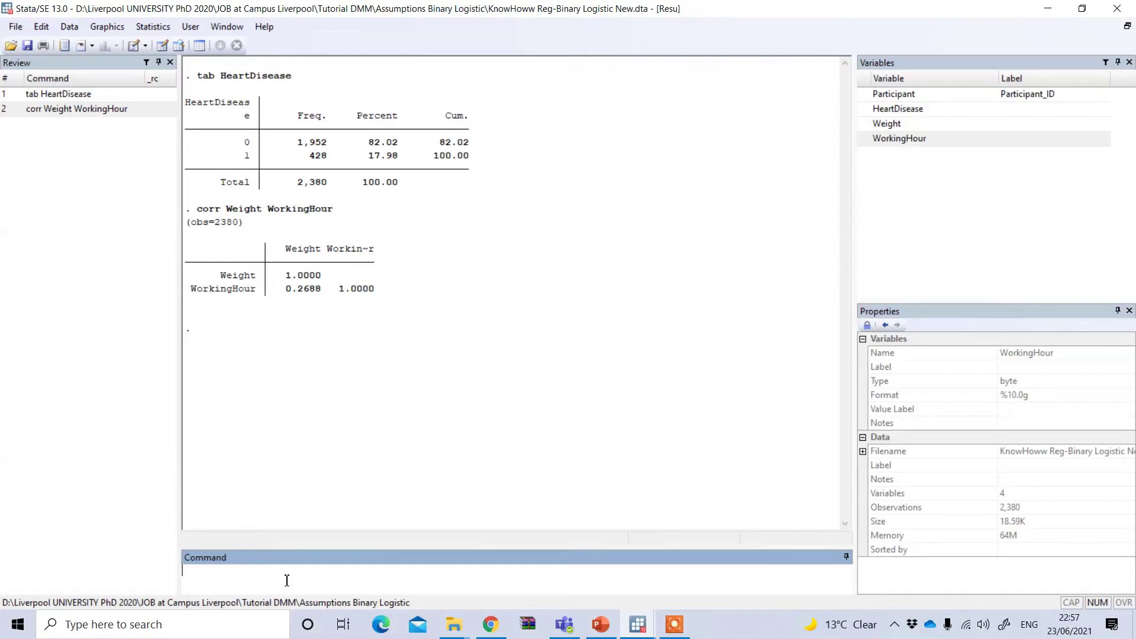
Delete the unused 'spearman X1 X2' draft and show the Assumption #4 linearity slide
type("spearman")
type("X1 X2")
left_click_drag(296, 570, 180, 570)
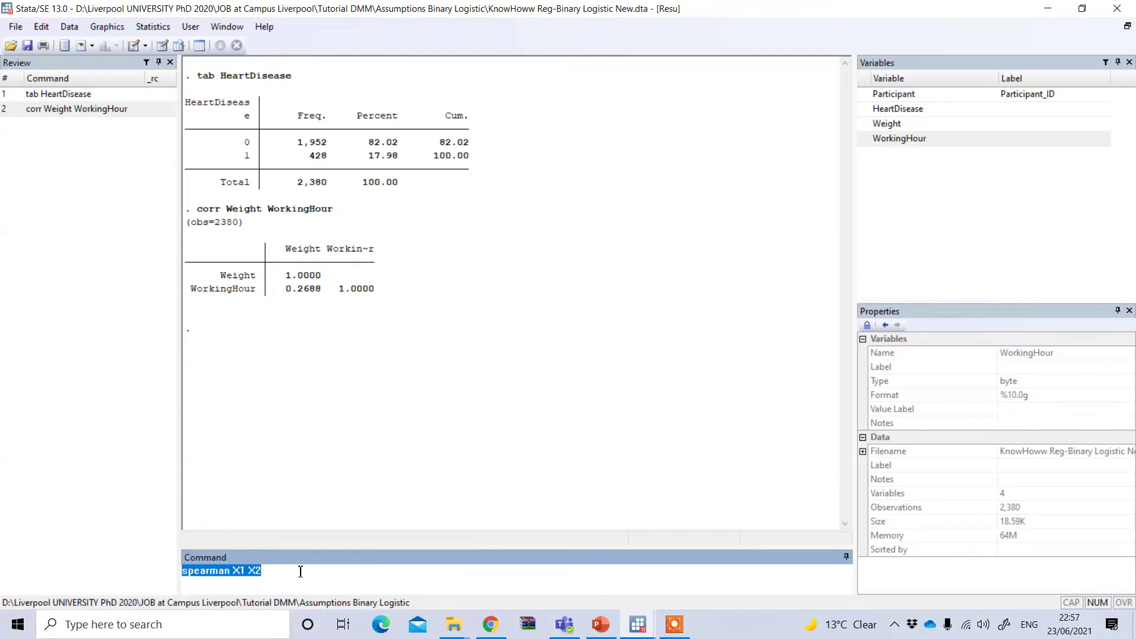
key("Delete")
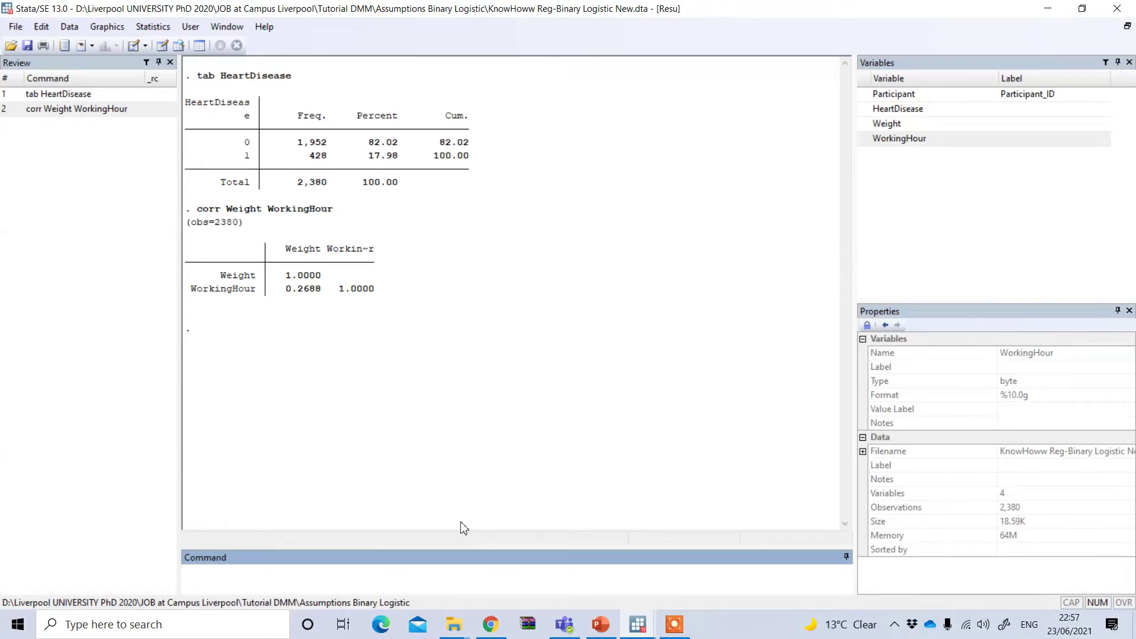
key("alt+Tab")
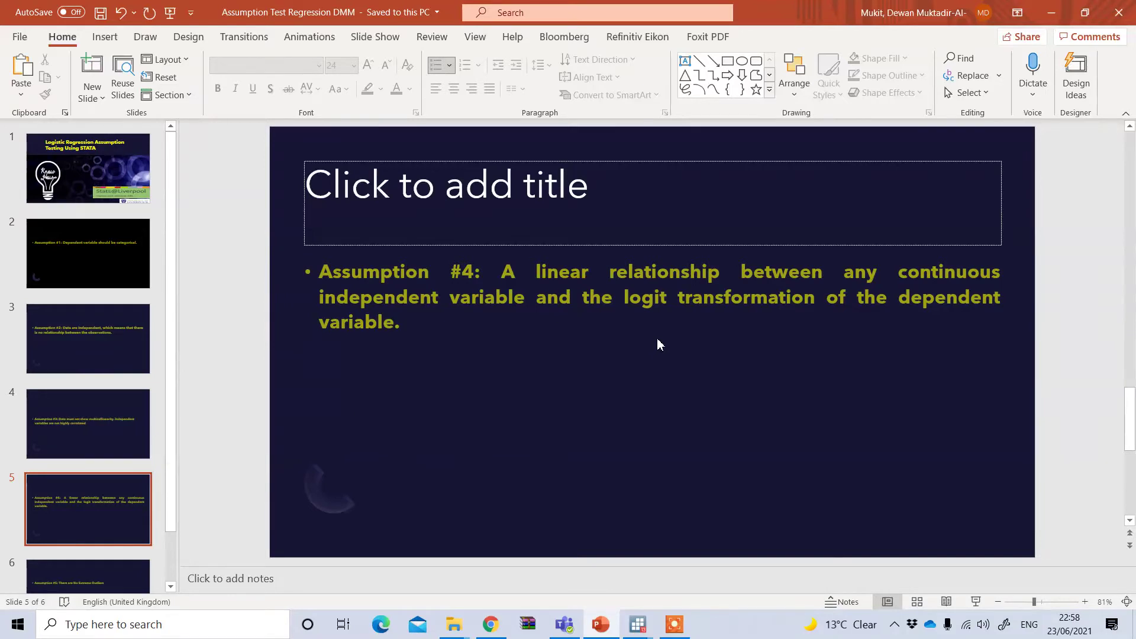
Return to Stata from the Assumption #4 logit linearity slide
key("alt+Tab")
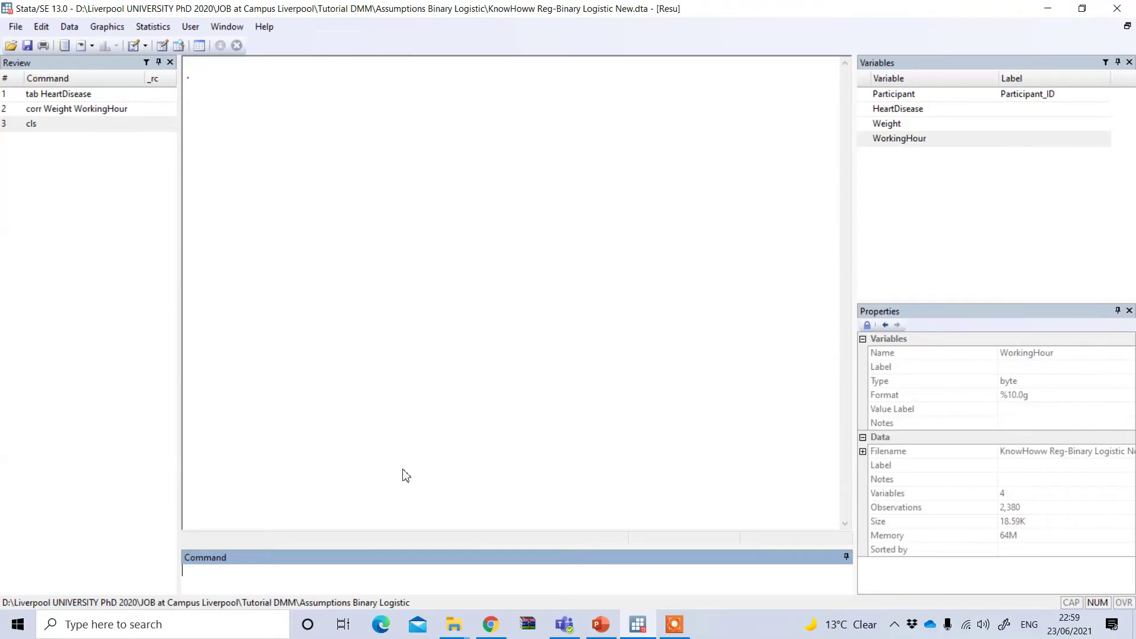
Type and then erase a 'BOX-TIDWELL TEST' note in the Command box
type("BOX-TIDWELL TESR")
key("BackSpace")
type("T")
key("BackSpace")
key("BackSpace")
key("BackSpace")
key("BackSpace")
key("BackSpace")
key("BackSpace")
key("BackSpace")
key("BackSpace")
key("BackSpace")
key("BackSpace")
key("BackSpace")
key("BackSpace")
key("BackSpace")
key("BackSpace")
key("BackSpace")
key("BackSpace")
Run ssc install boxtid, which reports the package is already up to date
type("ssc install boxtid")
key("Return")
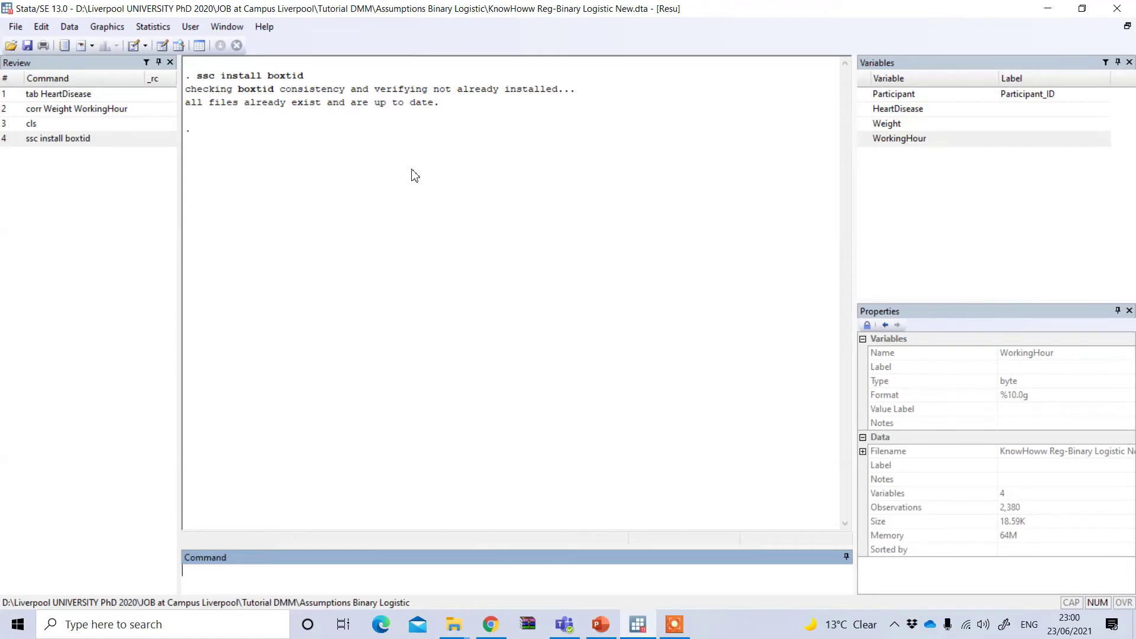
type("boxtid logit")
Run boxtid logit HeartDisease Weight WorkingHour with full output, then show the Assumption #5 outliers slide
left_click(866, 109)
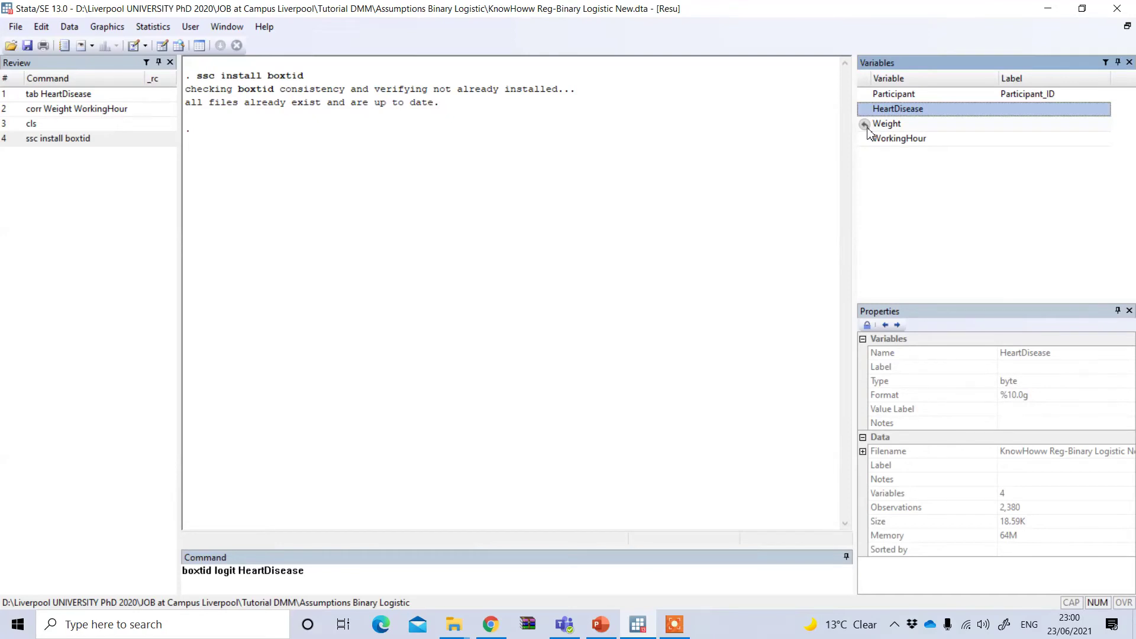
left_click(865, 124)
left_click(866, 138)
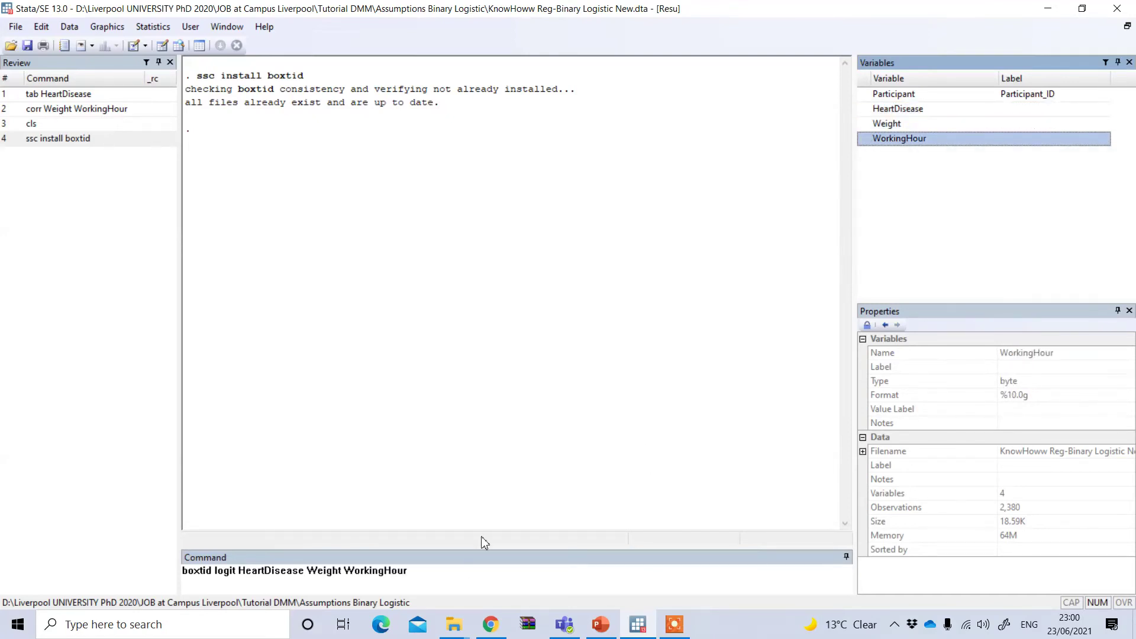
left_click(465, 578)
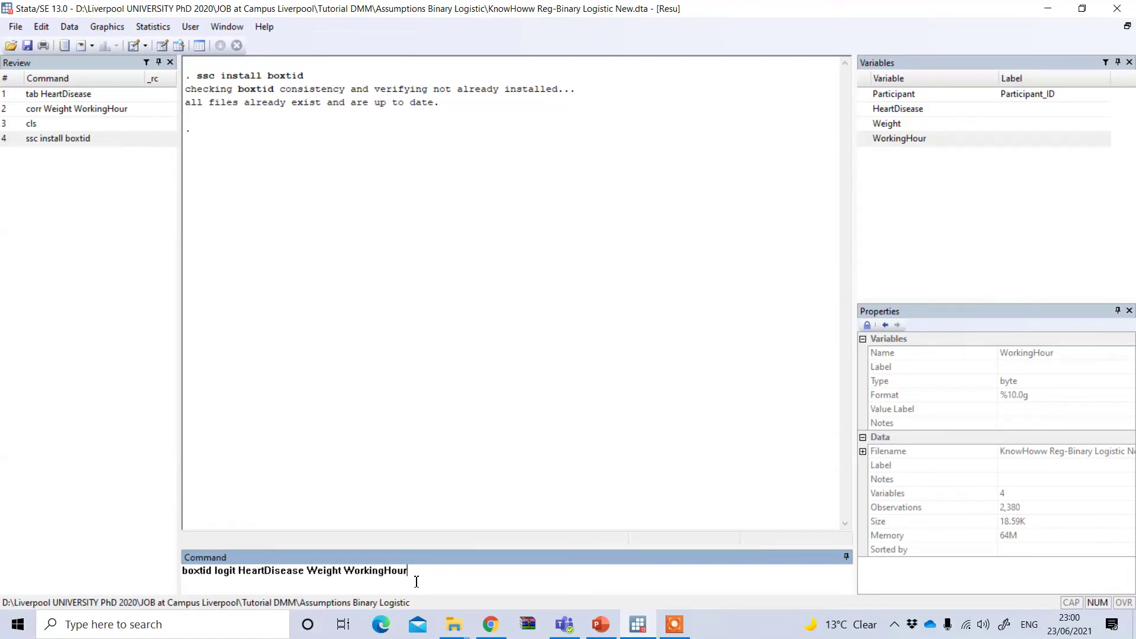
key("Return")
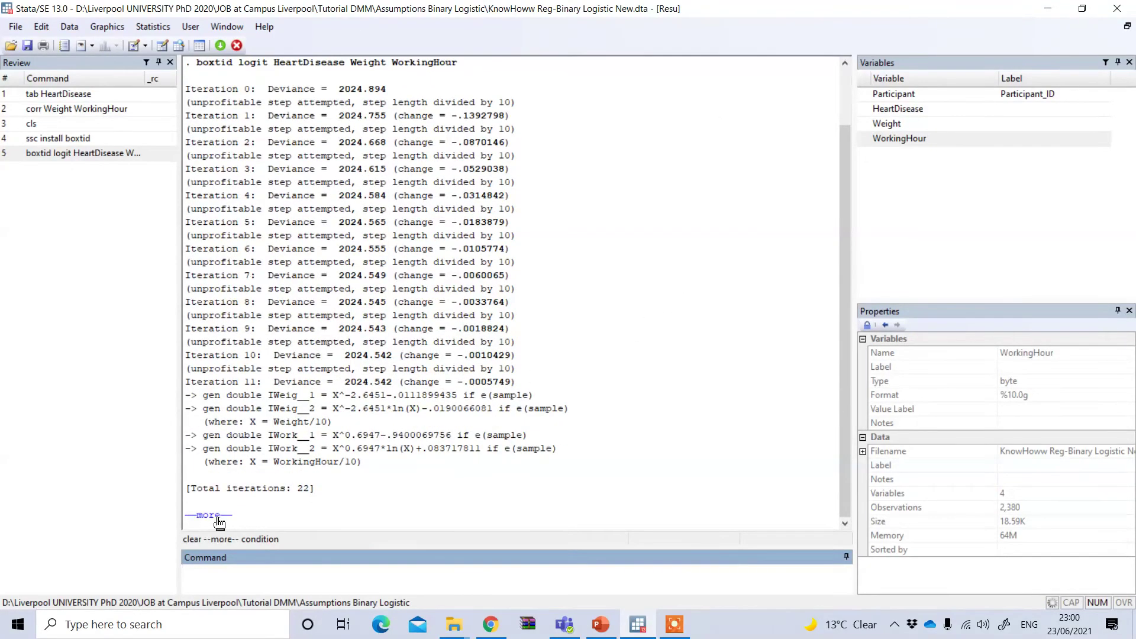
left_click(218, 517)
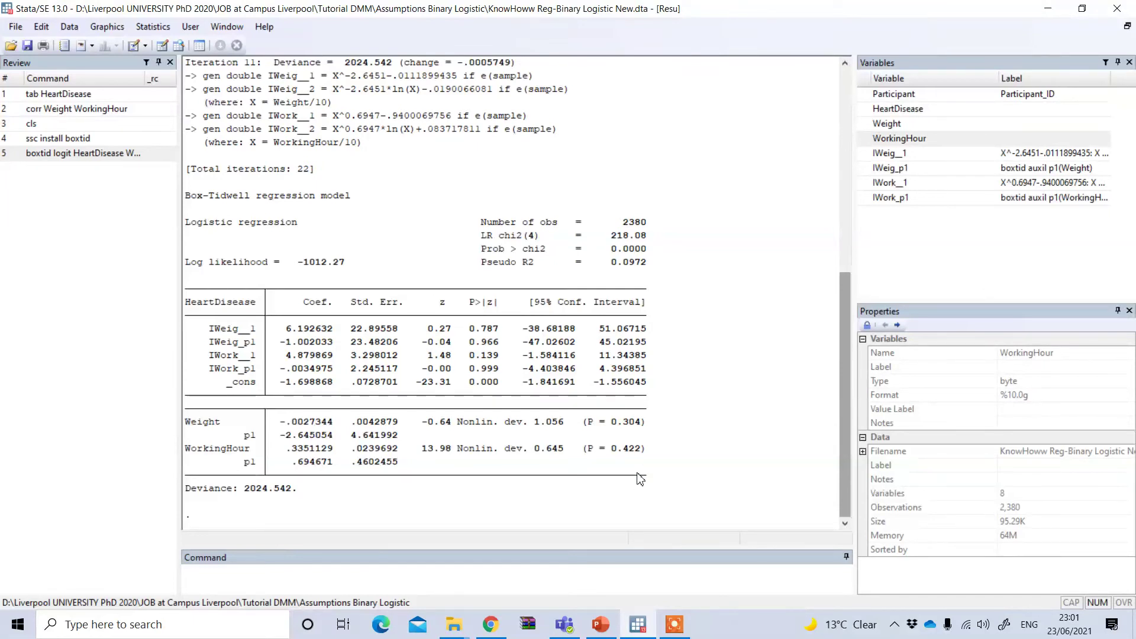
key("alt+Tab")
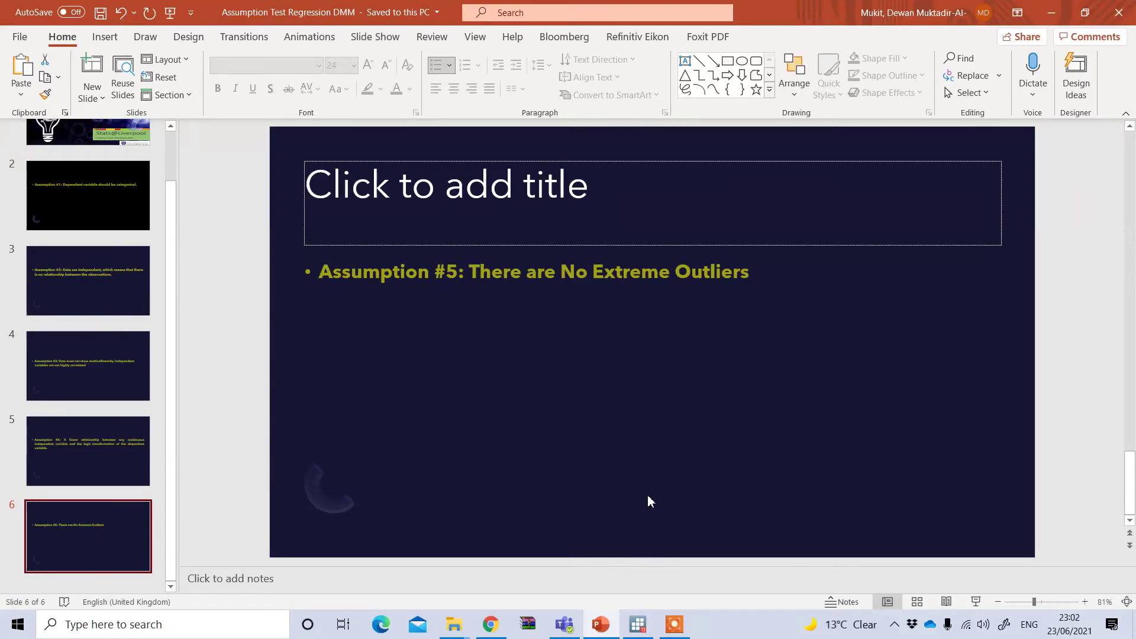
Leave the Assumption #5 outliers slide in PowerPoint and return to the Stata window
key("alt+Tab")
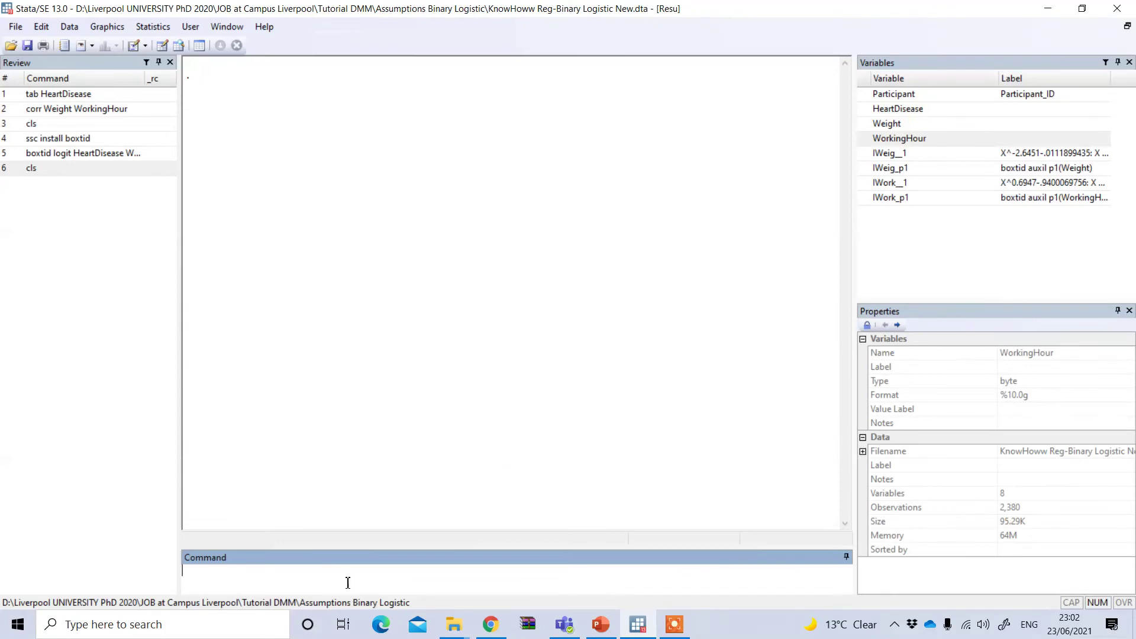
Run 'search leastlikely' to list the st0022 and st0022_1 packages by J. Freese
type("leastlikely")
key("BackSpace")
key("BackSpace")
key("BackSpace")
key("BackSpace")
key("BackSpace")
key("BackSpace")
key("BackSpace")
key("BackSpace")
key("BackSpace")
key("BackSpace")
key("BackSpace")
type("search leastlikely")
key("Return")
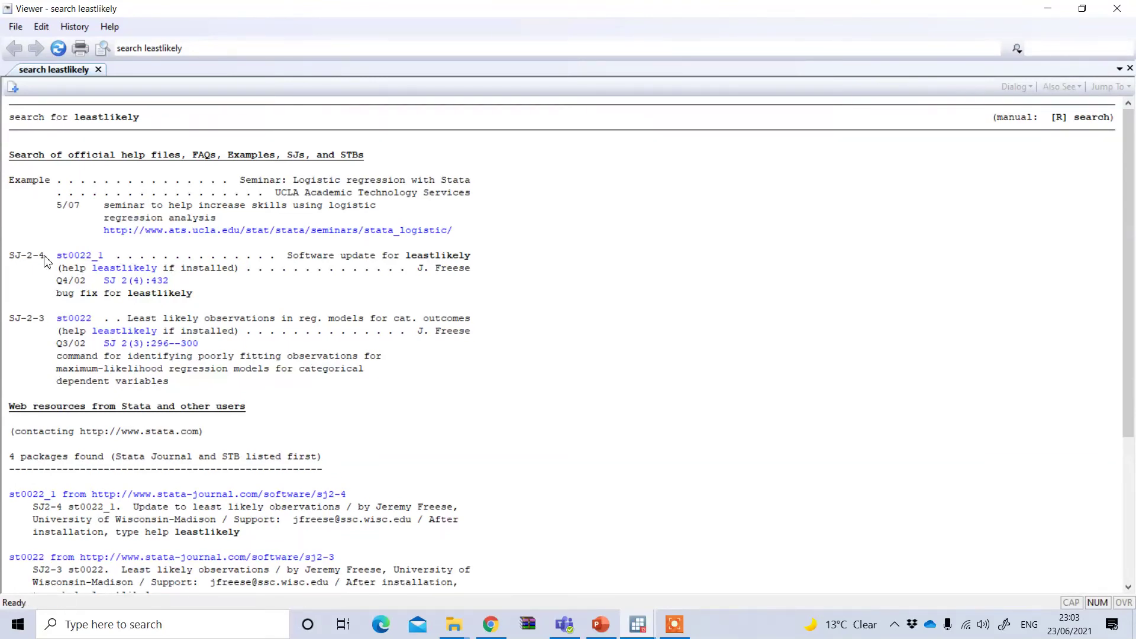
Install the st0022_1 leastlikely update package, then close the Viewer
left_click(82, 259)
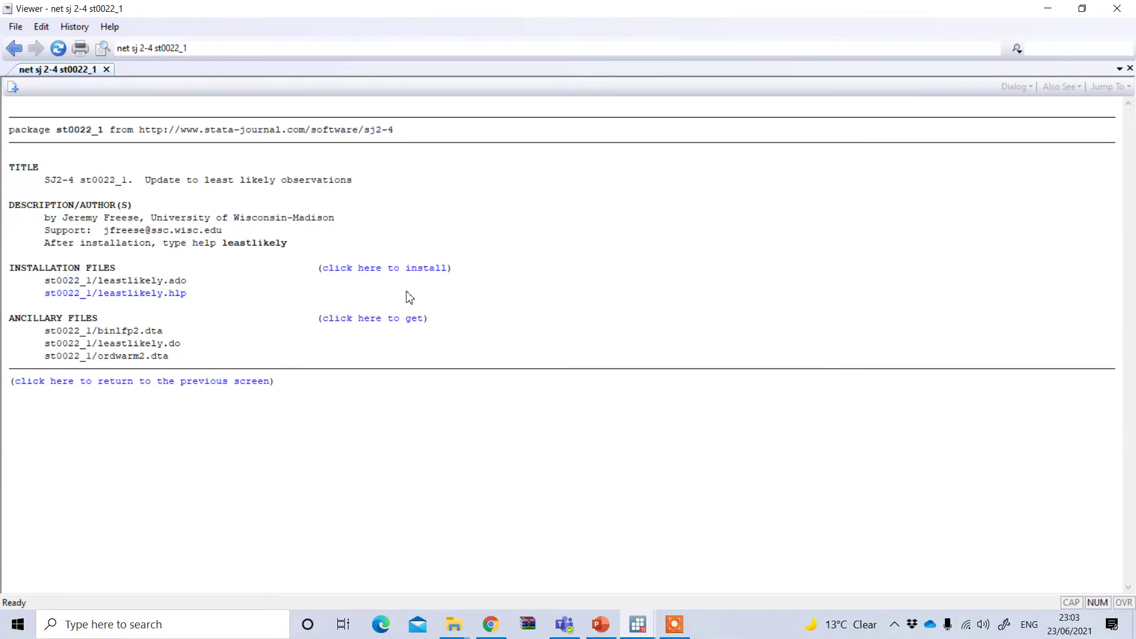
left_click(363, 269)
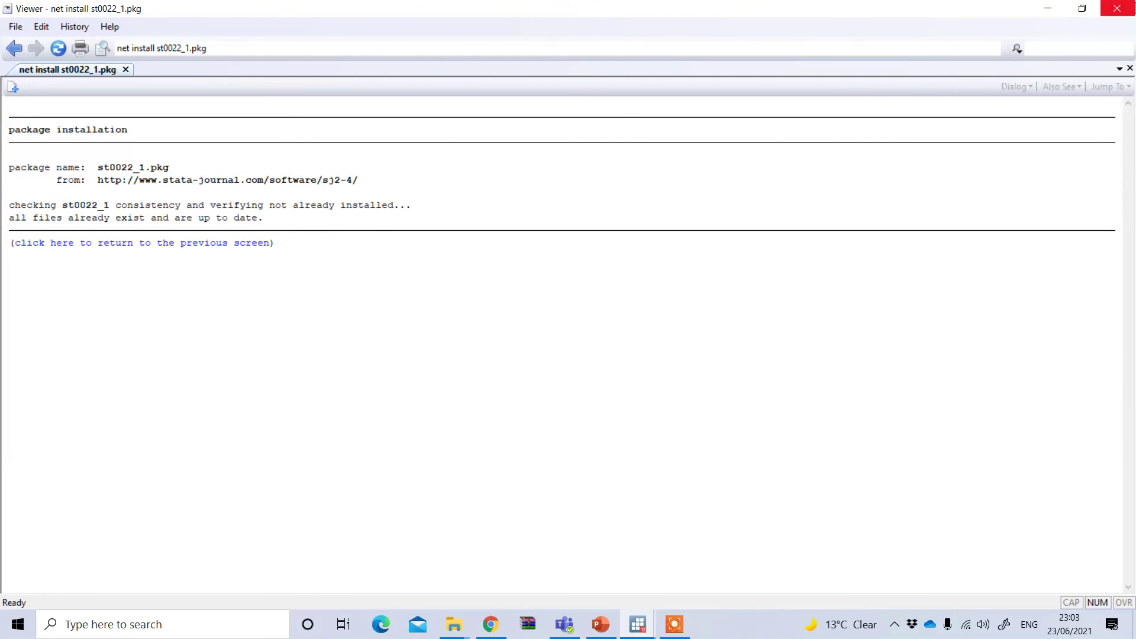
left_click(1117, 8)
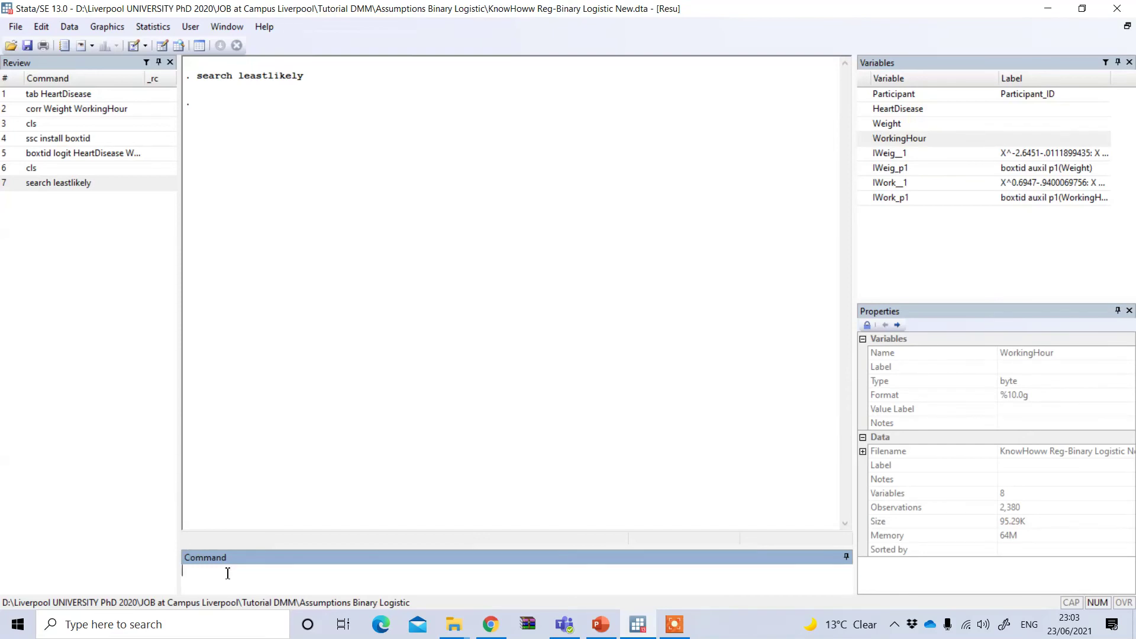
Fit logit HeartDisease Weight WorkingHour, then run leastlikely to list five least-likely cases per outcome
type("logit")
mouse_move(884, 141)
mouse_move(866, 116)
left_click(866, 110)
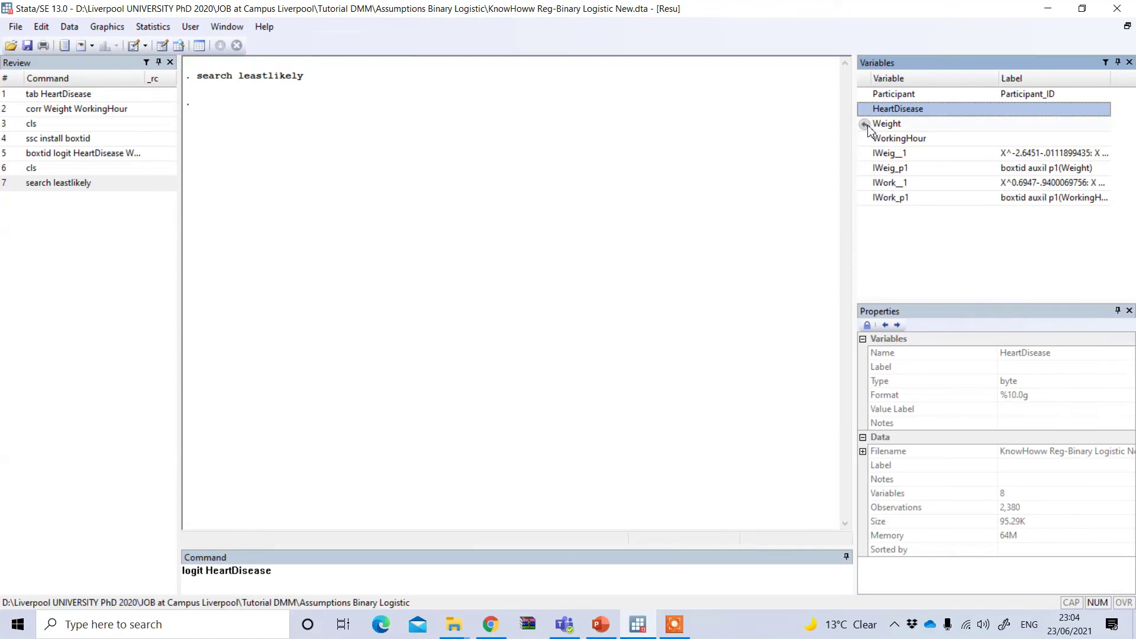
left_click(865, 125)
left_click(868, 141)
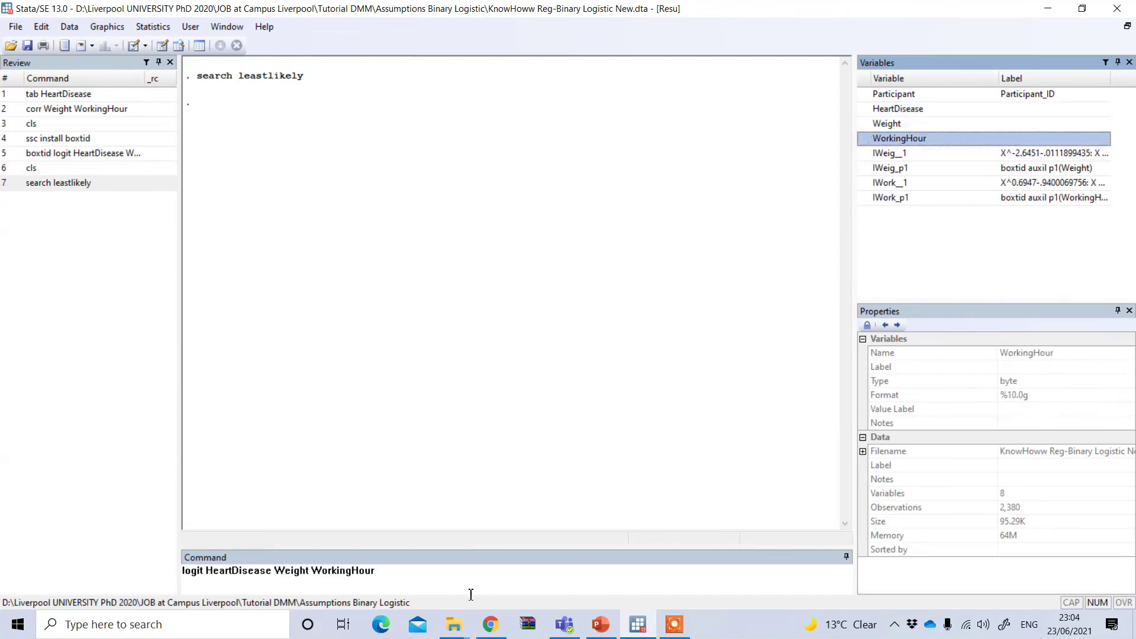
left_click(429, 573)
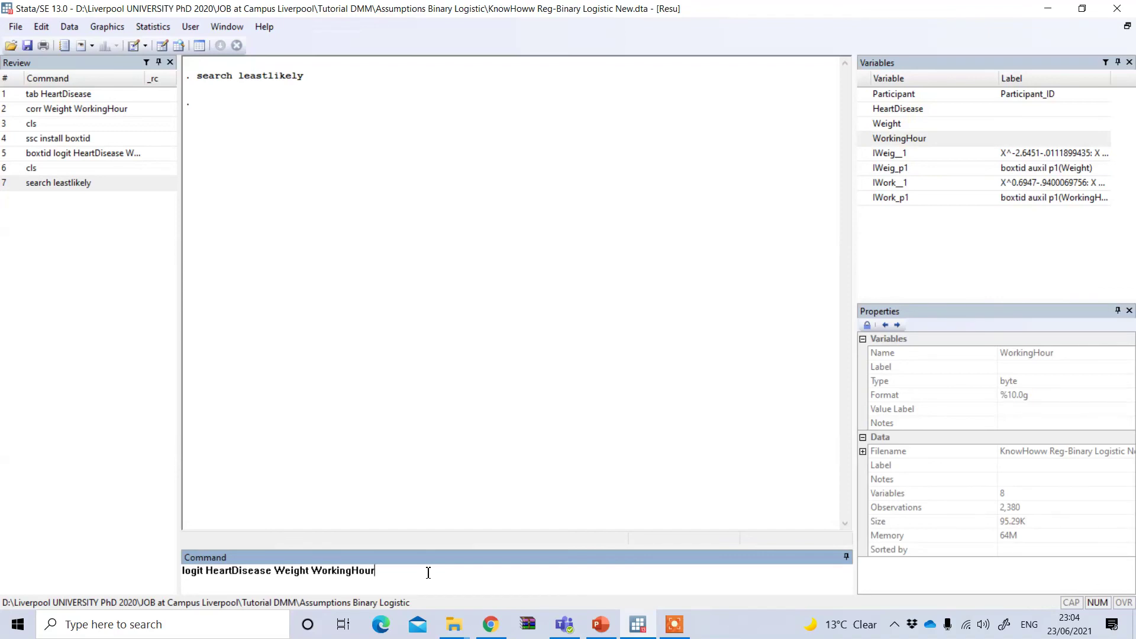
key("Return")
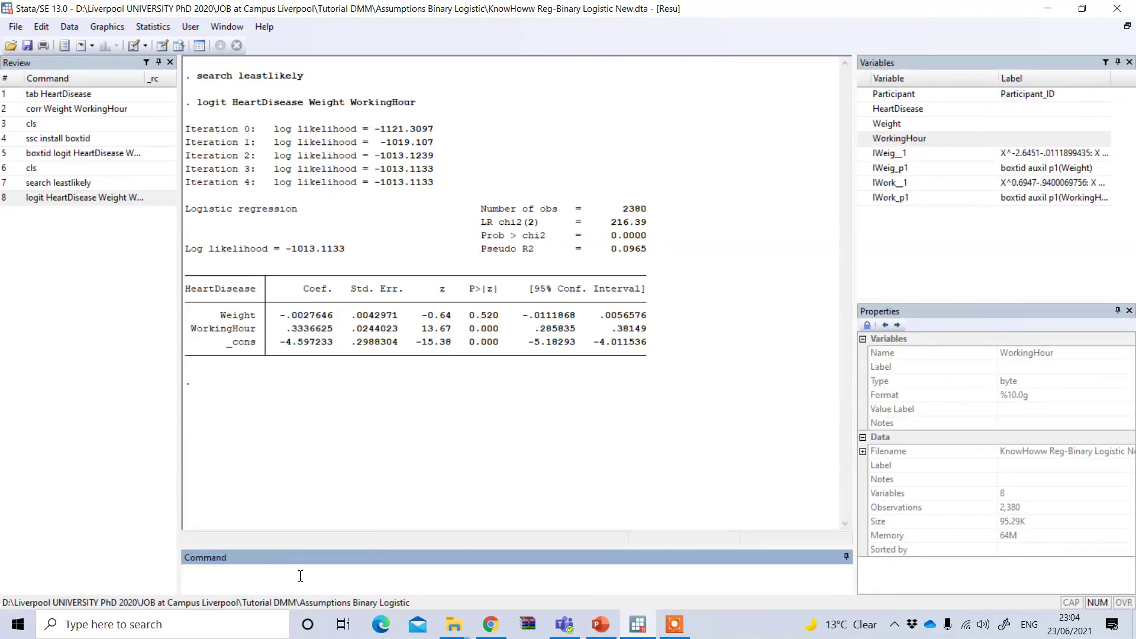
type("leastlikely")
key("Return")
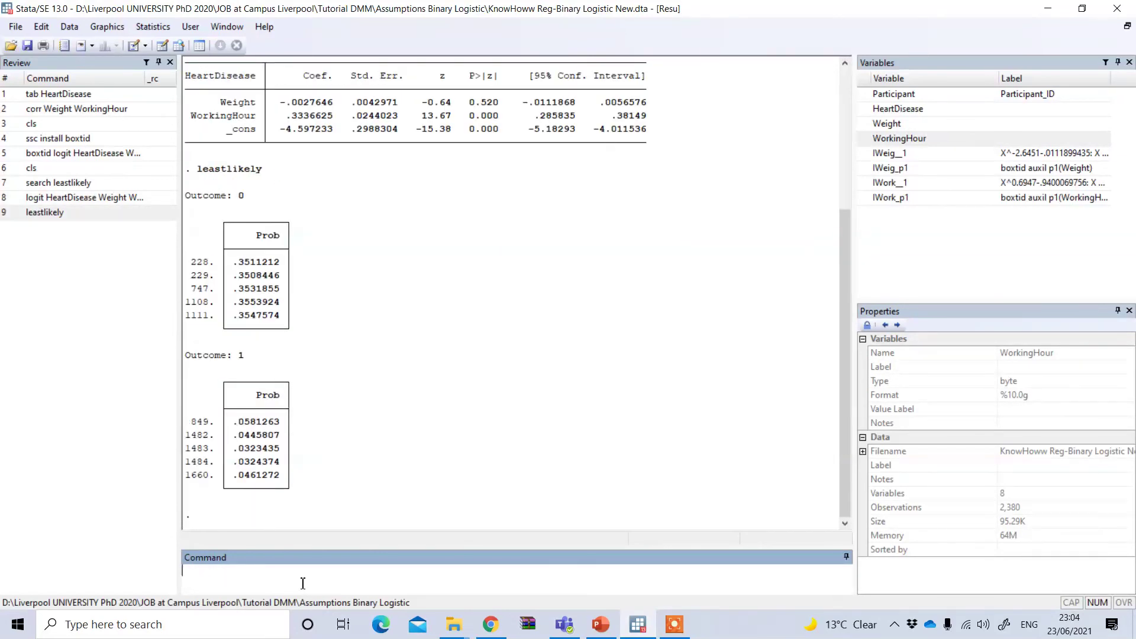